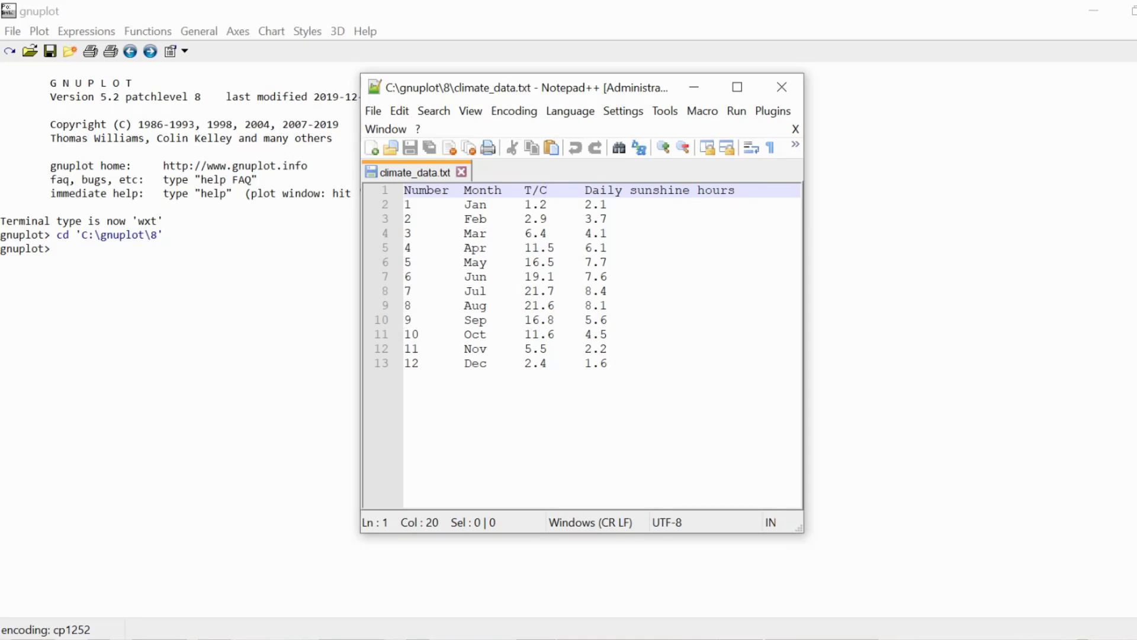
# Plot climate_data.txt columns 1:3 as filled dots with ls 7 and ps 1.5
pyautogui.click(160, 257)
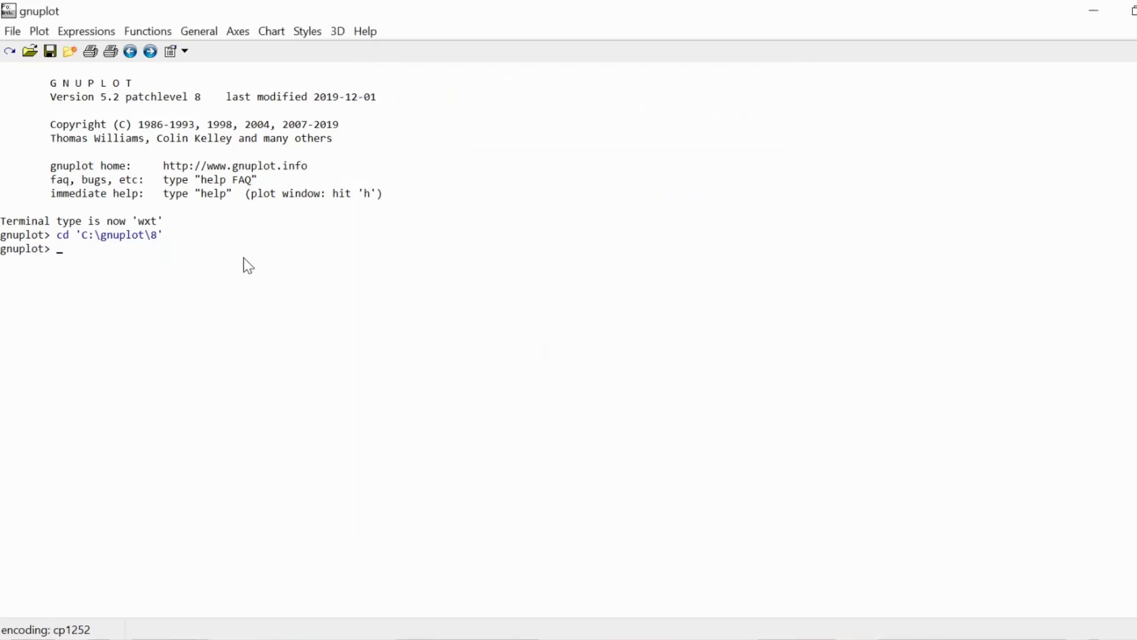
pyautogui.write('plot "climate_data.txt" using 1:3')
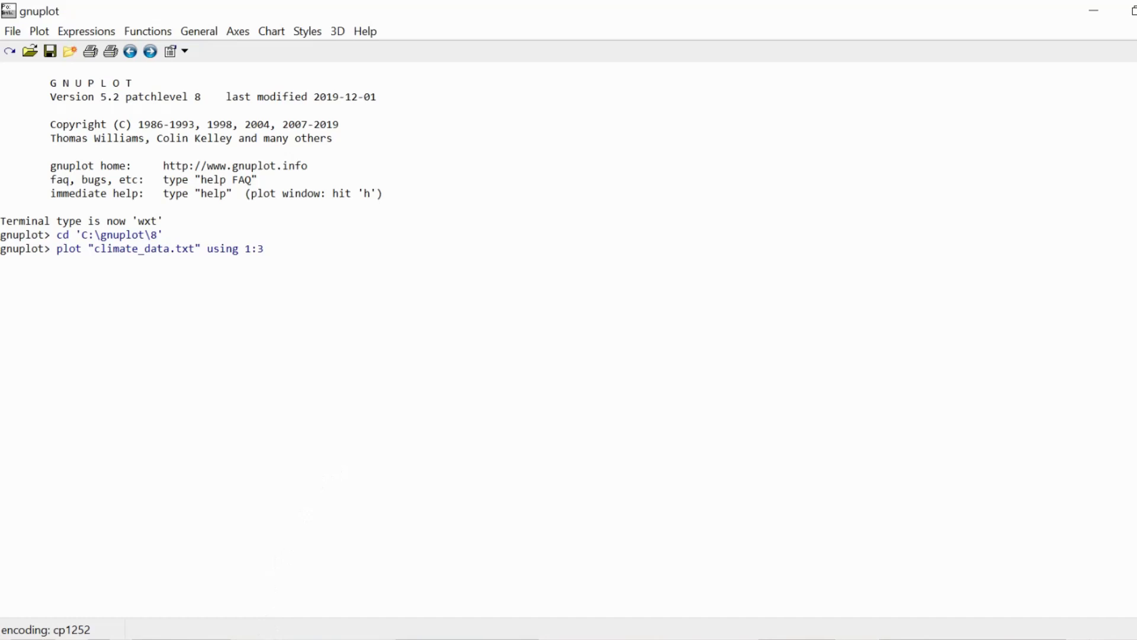
pyautogui.hotkey('alt', 'Tab')
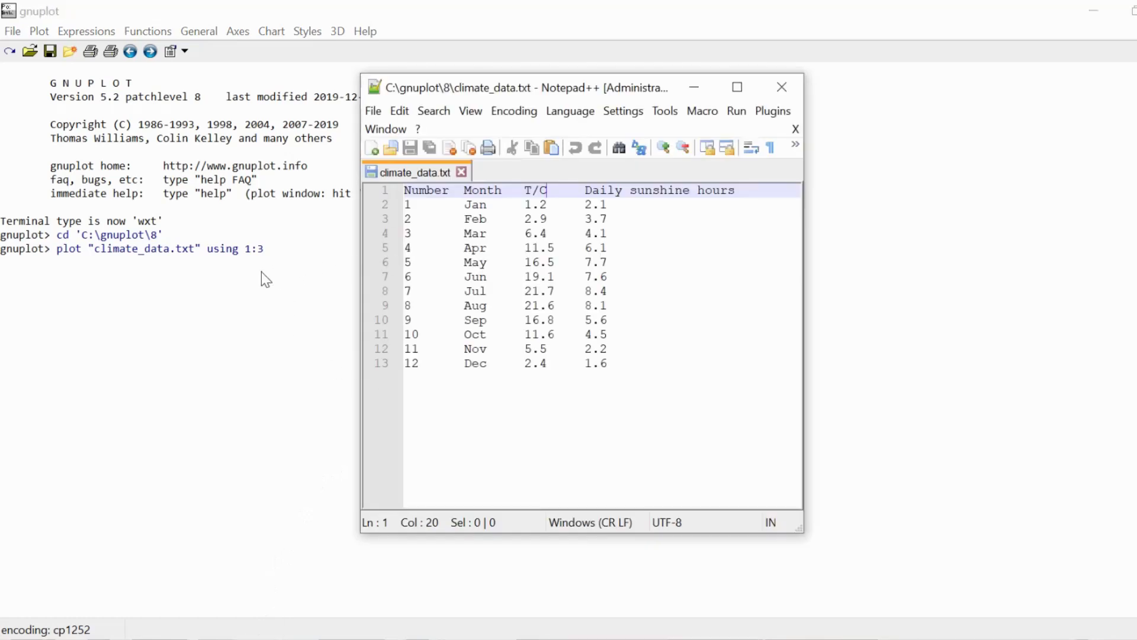
pyautogui.hotkey('alt', 'Tab')
pyautogui.write('ls')
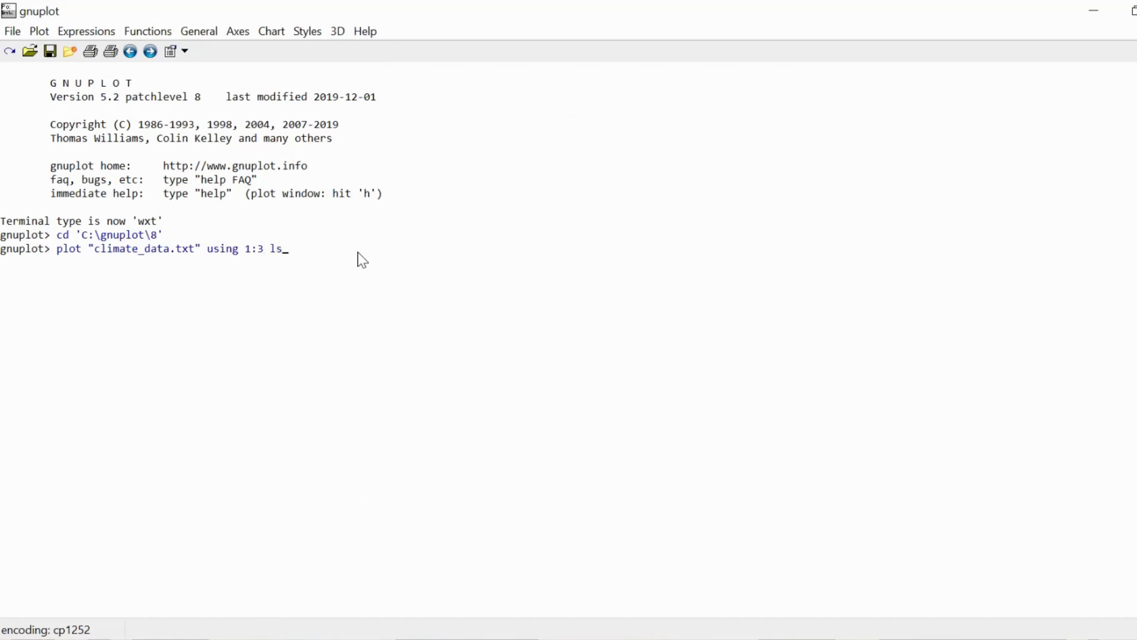
pyautogui.write(' 7 ps 1.5')
pyautogui.press('Return')
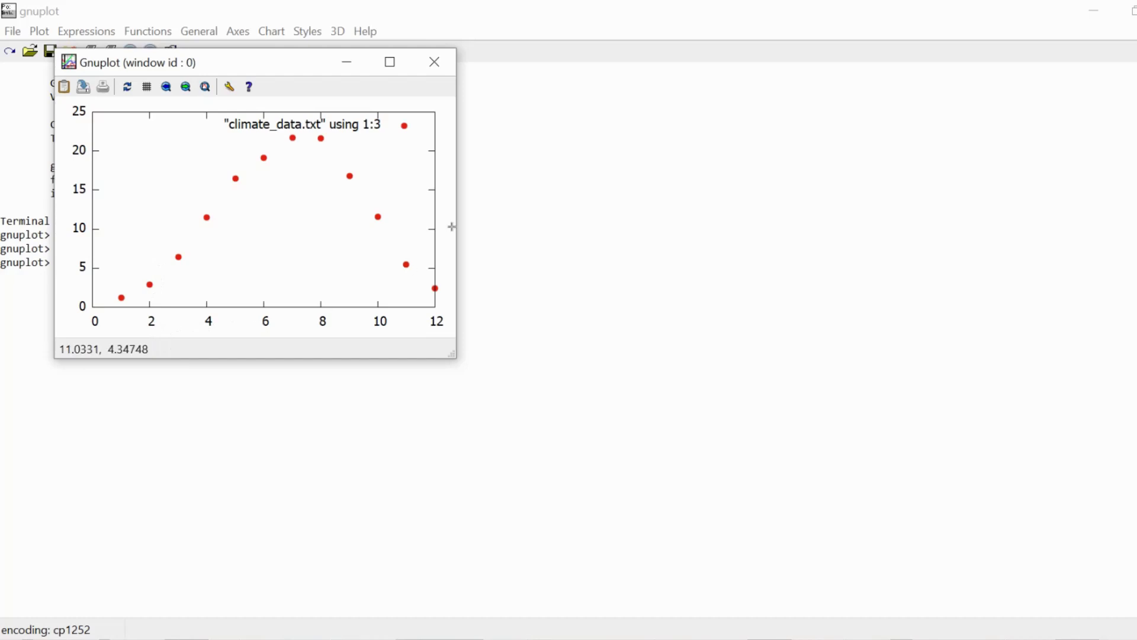
# Replot with 1:3:xtic(2) so the x axis shows month names Jan–Dec
pyautogui.click(440, 61)
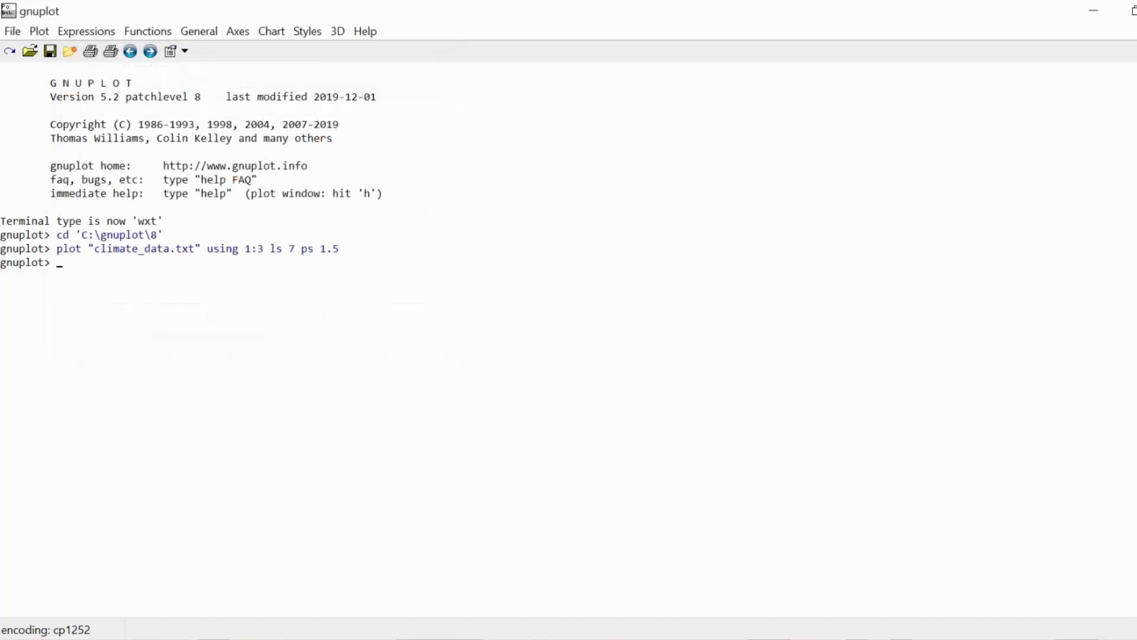
pyautogui.click(214, 639)
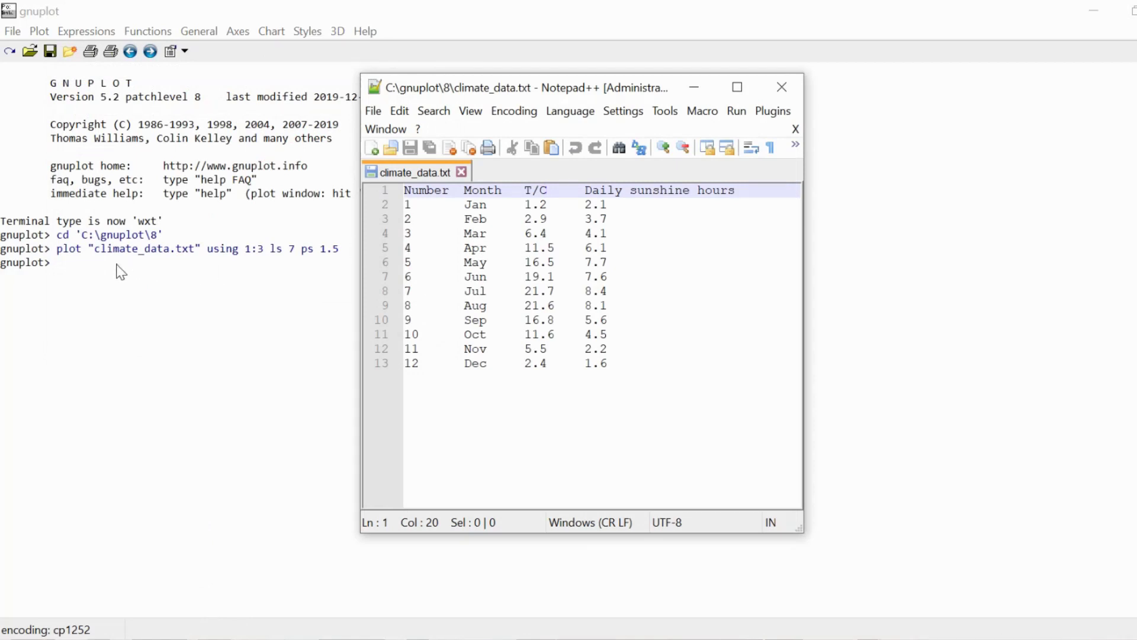
pyautogui.click(150, 261)
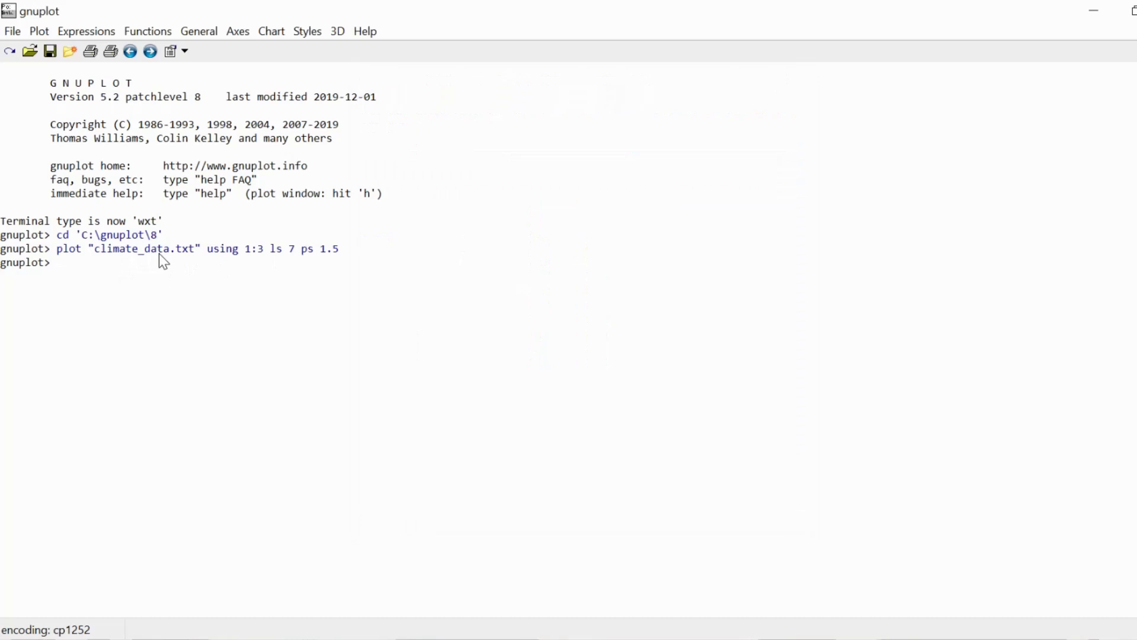
pyautogui.press('Up')
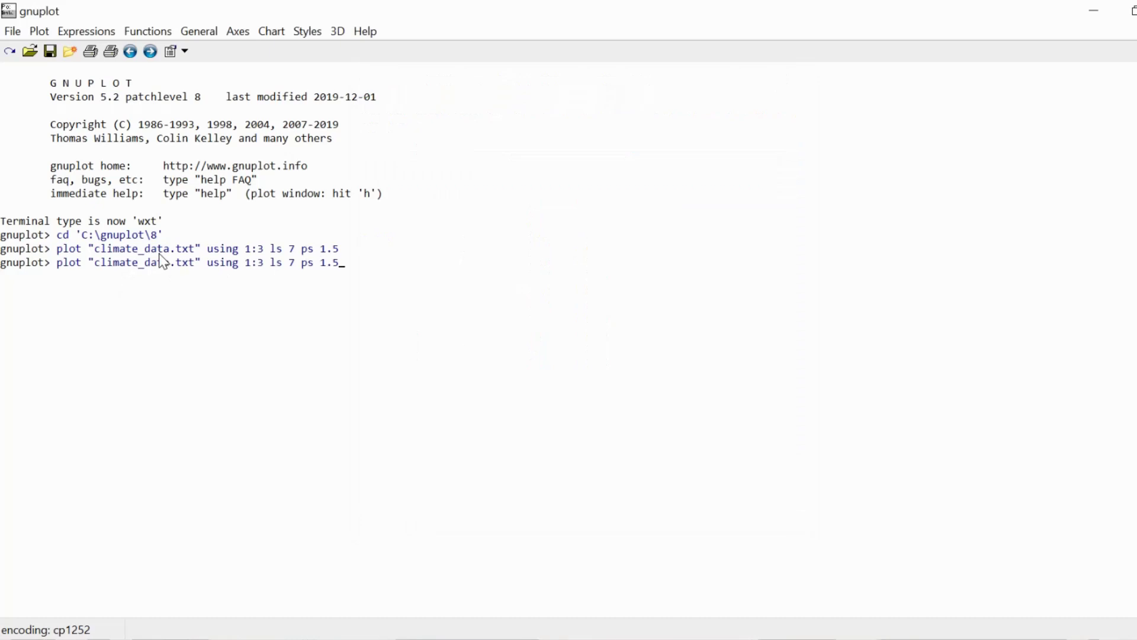
pyautogui.press('Right')
pyautogui.write(':xtic(2)')
pyautogui.press('Return')
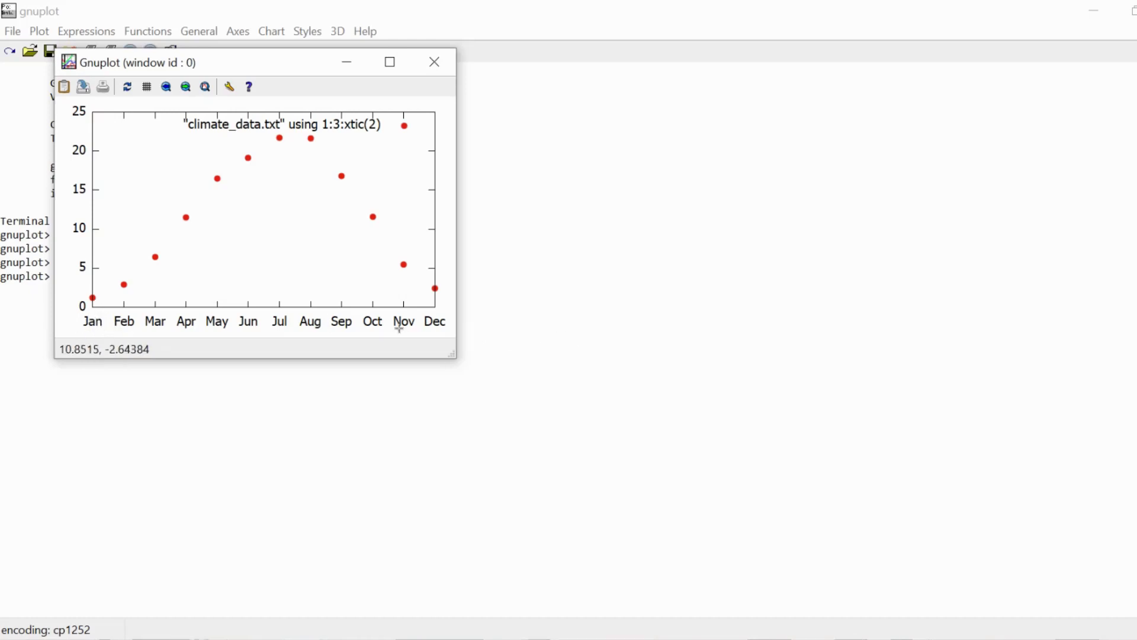
# Set the x range to [0.5:12.5], the y label to "T/C" and the x label to "Month"
pyautogui.click(304, 440)
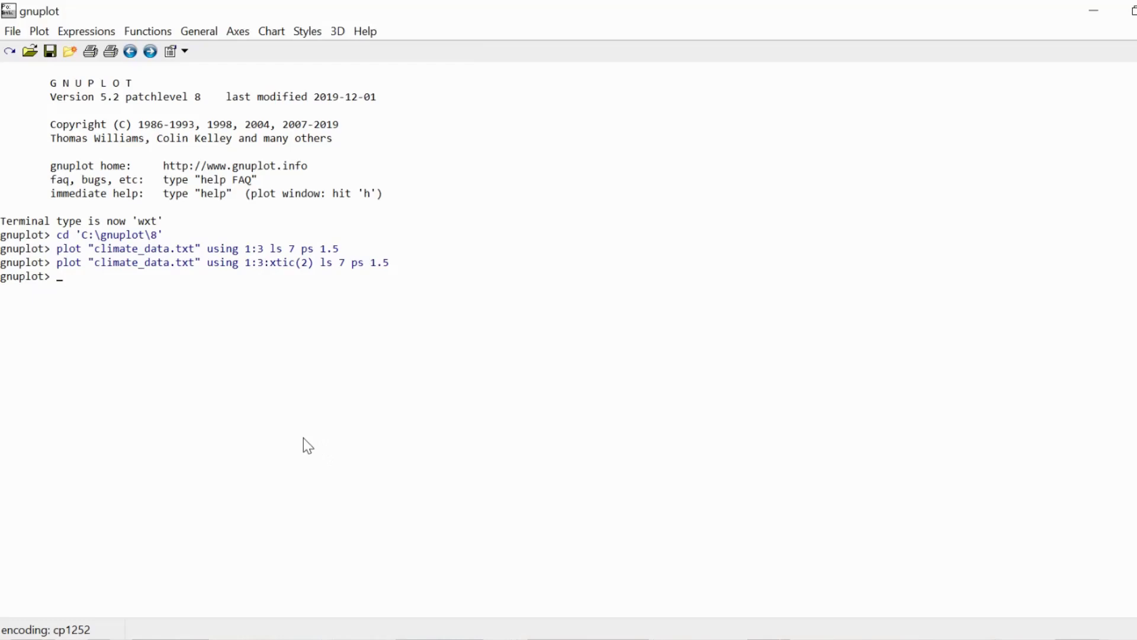
pyautogui.write('set xrange [0.5:12.')
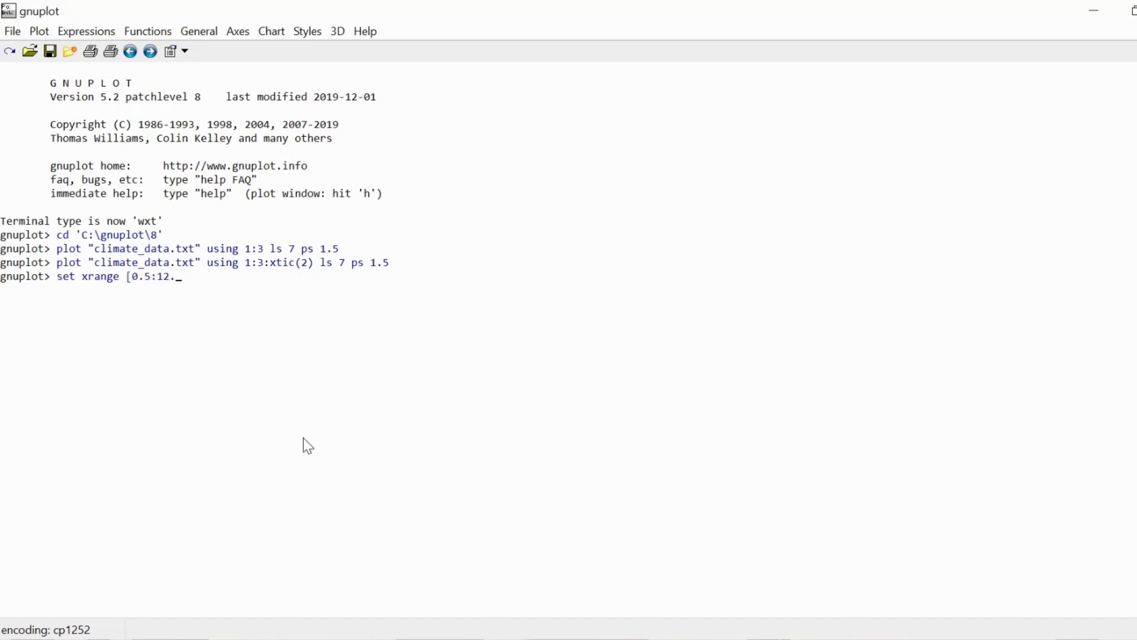
pyautogui.write('5]')
pyautogui.press('Return')
pyautogui.write('set ylabel "')
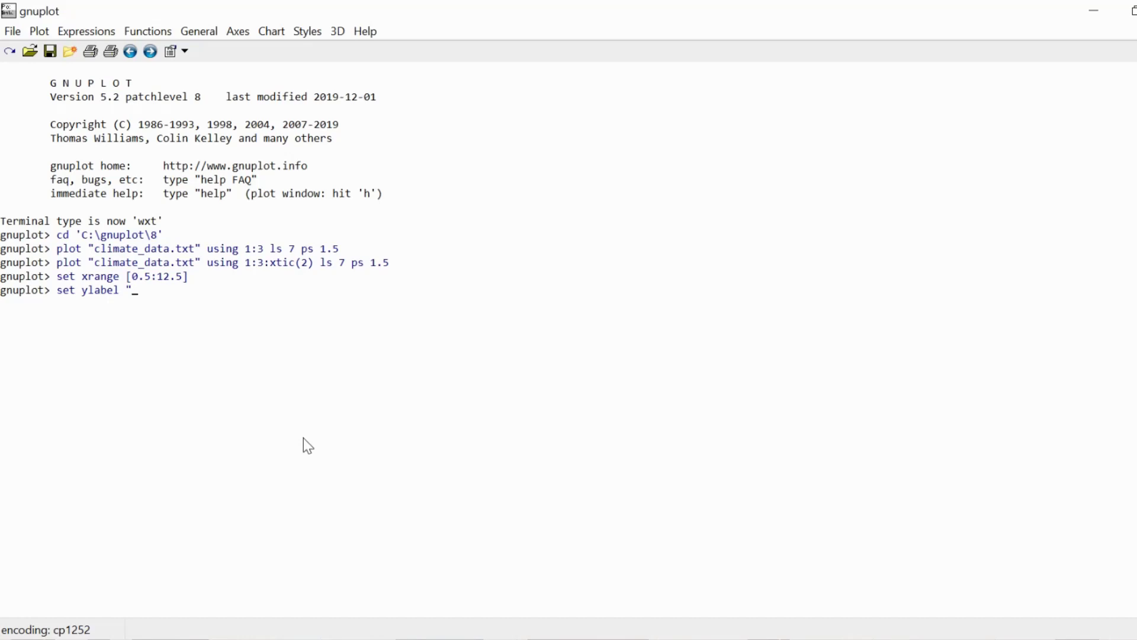
pyautogui.write('T/C"')
pyautogui.press('Return')
pyautogui.write('set xlabel "')
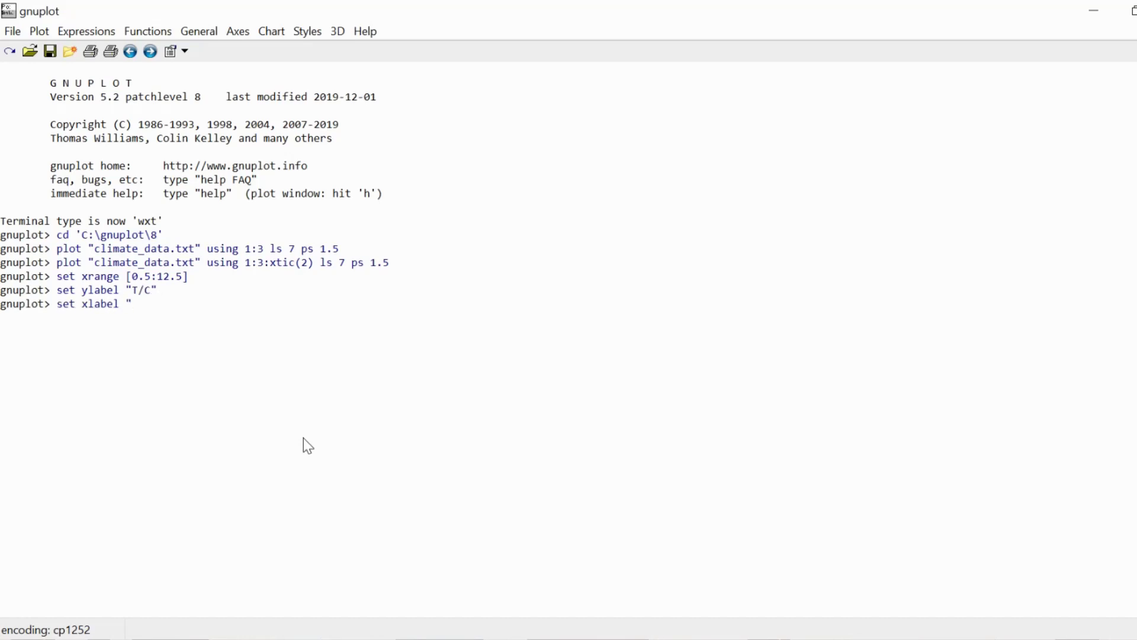
pyautogui.write('Month"')
pyautogui.press('Return')
# Turn on the grid, make tics nomirror, remove the key and set palette rgb 33,13,10
pyautogui.write('set grid')
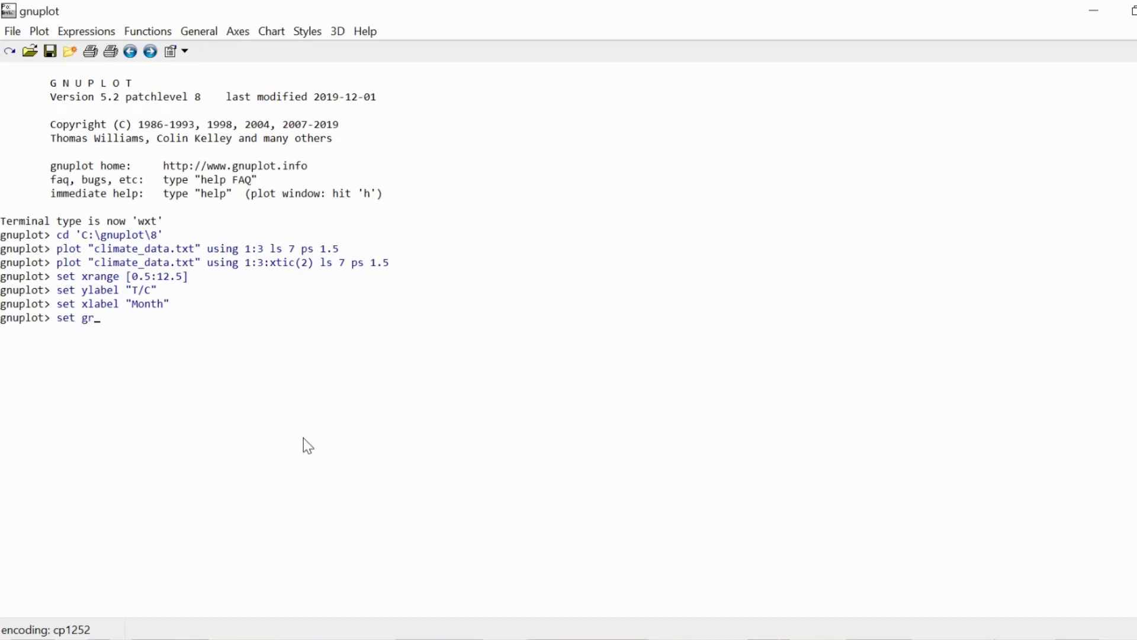
pyautogui.press('Return')
pyautogui.write('u')
pyautogui.write('et grid')
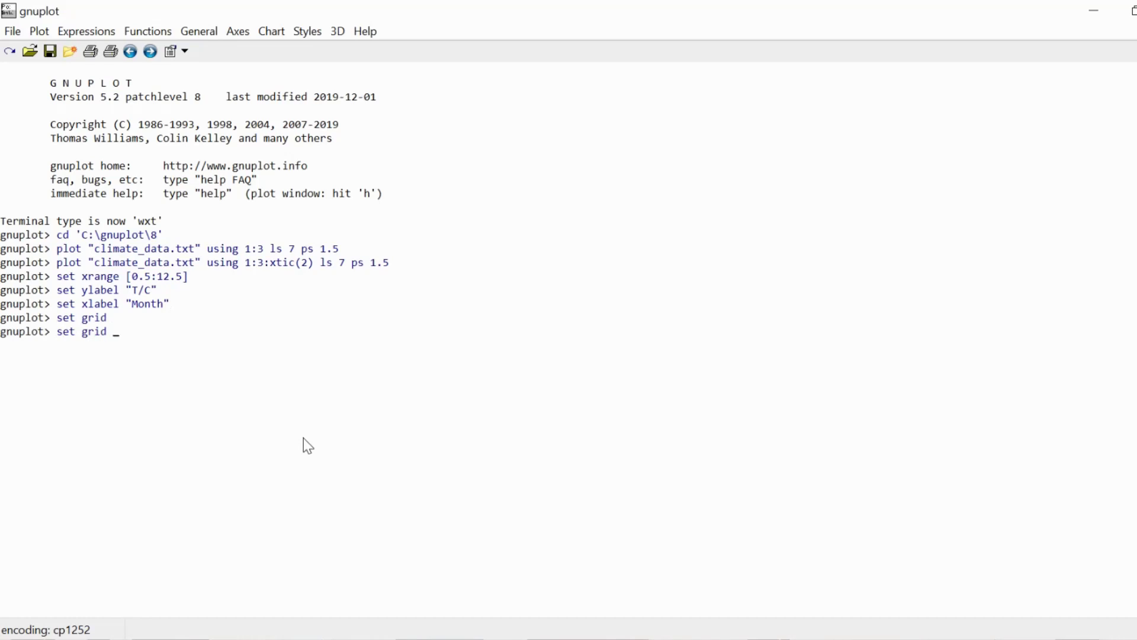
pyautogui.press('BackSpace')
pyautogui.press('BackSpace')
pyautogui.press('BackSpace')
pyautogui.press('BackSpace')
pyautogui.press('BackSpace')
pyautogui.write('tics nomirror')
pyautogui.press('Return')
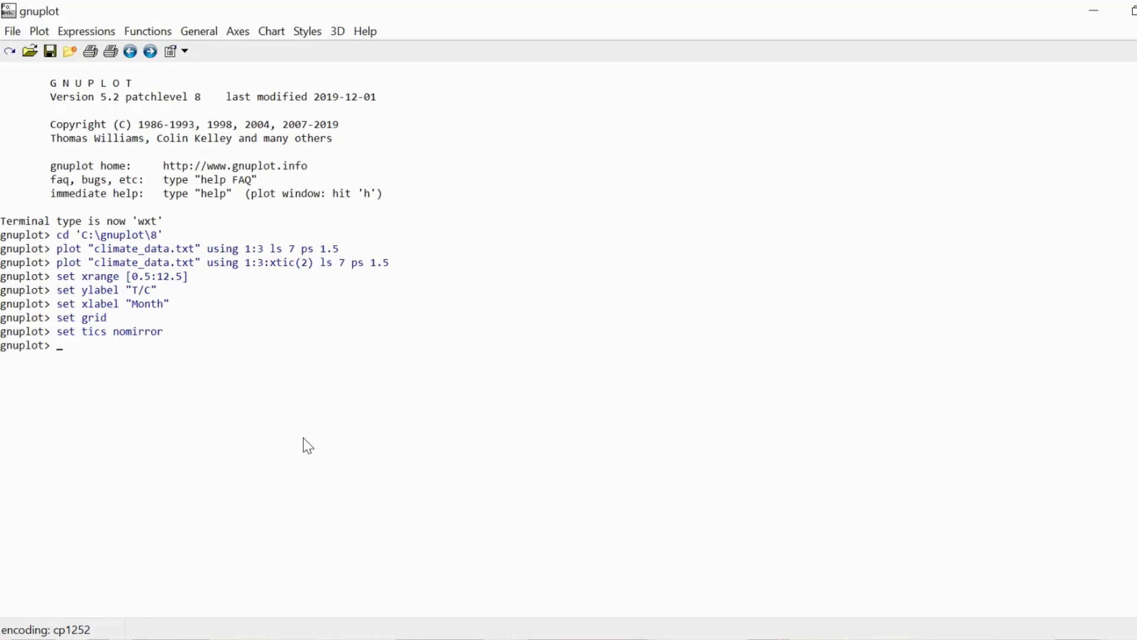
pyautogui.write('unset key')
pyautogui.press('Return')
pyautogui.write('set palette ')
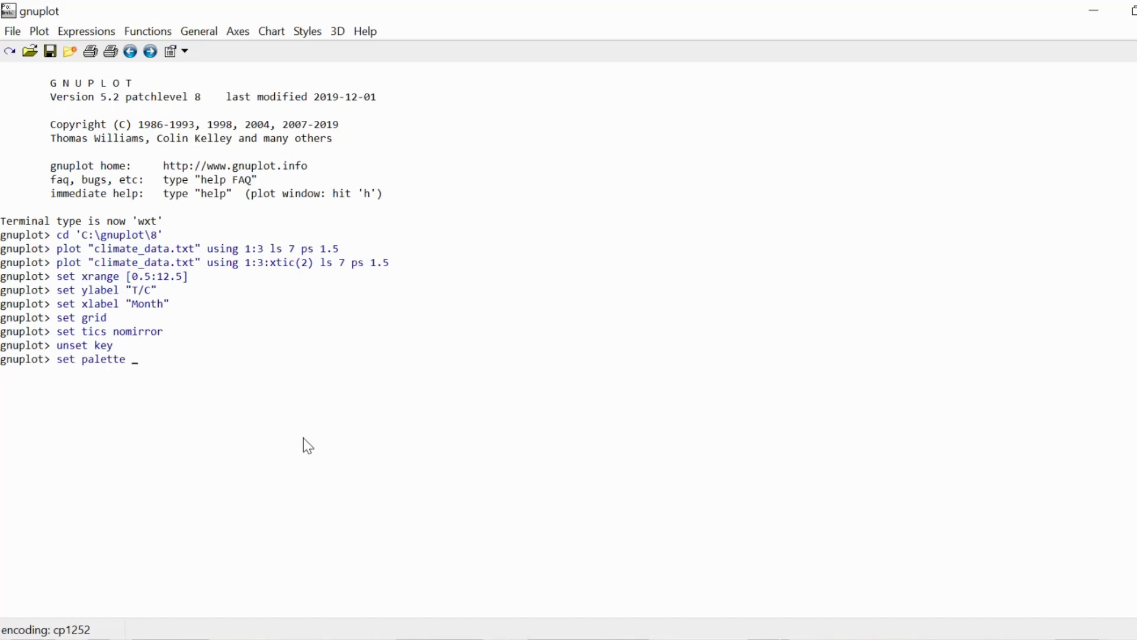
pyautogui.write('rgb 33,13,10')
pyautogui.press('Return')
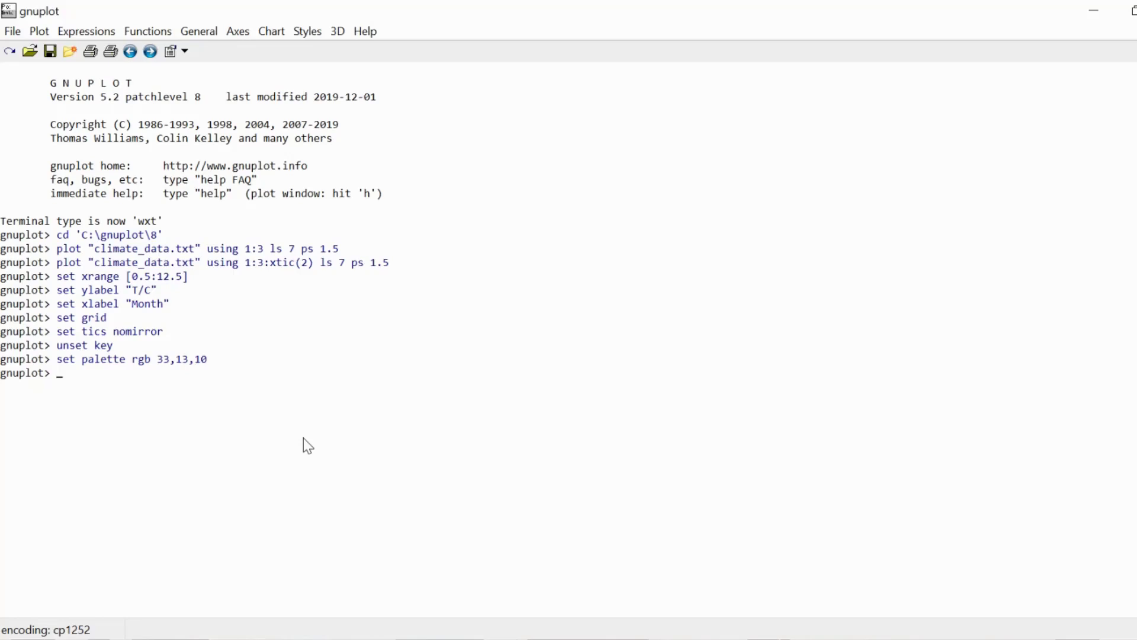
# Replot using 1:3:3:xtic(2) with palette to colour the dots by temperature
pyautogui.press('Up')
pyautogui.press('Up')
pyautogui.press('Up')
pyautogui.press('Up')
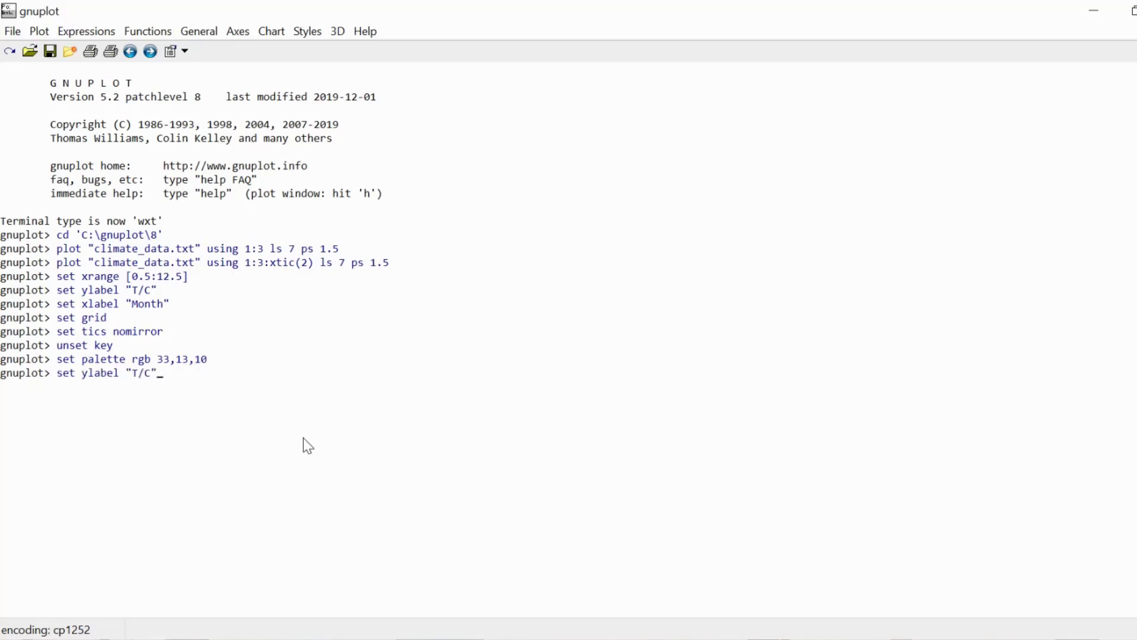
pyautogui.press('Up')
pyautogui.press('Up')
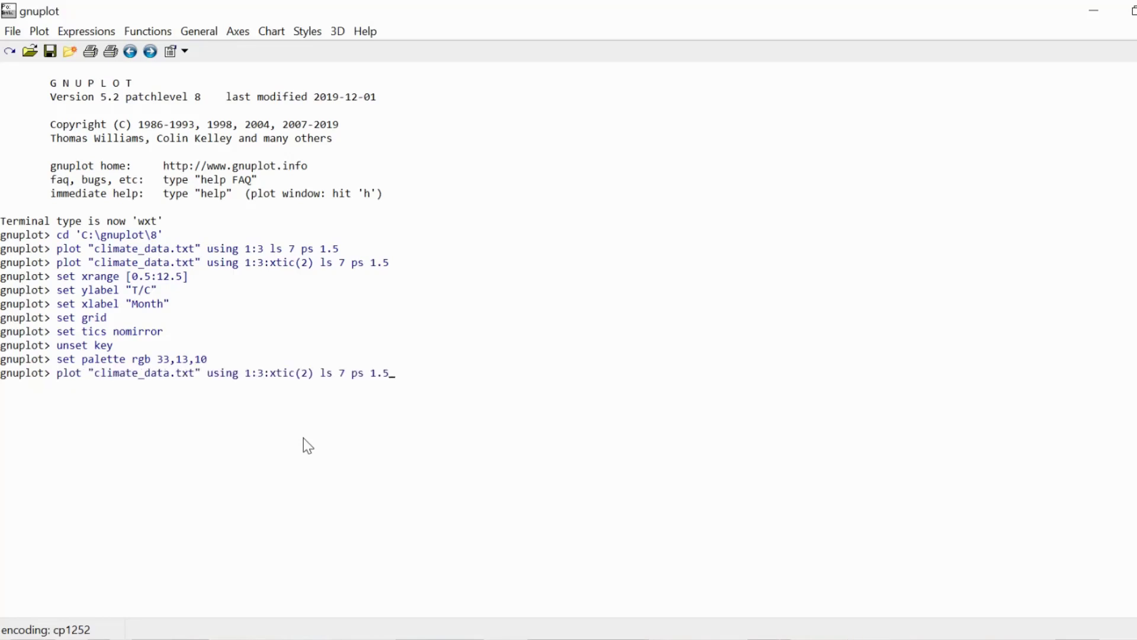
pyautogui.write('palette')
pyautogui.press('Left')
pyautogui.press('Left')
pyautogui.press('Left')
pyautogui.press('Left')
pyautogui.press('Left')
pyautogui.press('Left')
pyautogui.press('Left')
pyautogui.press('Left')
pyautogui.press('Left')
pyautogui.press('Left')
pyautogui.press('Left')
pyautogui.press('Left')
pyautogui.press('Left')
pyautogui.press('Right')
pyautogui.press('Right')
pyautogui.press('Right')
pyautogui.press('Left')
pyautogui.press('Left')
pyautogui.press('Right')
pyautogui.press('Right')
pyautogui.write(':')
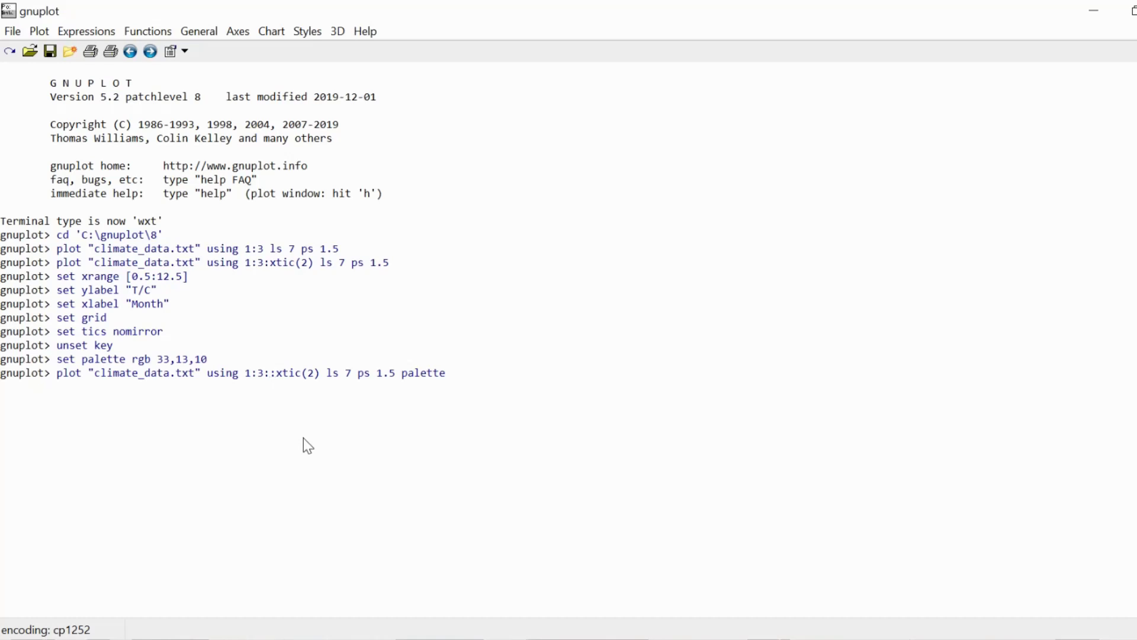
pyautogui.write('3')
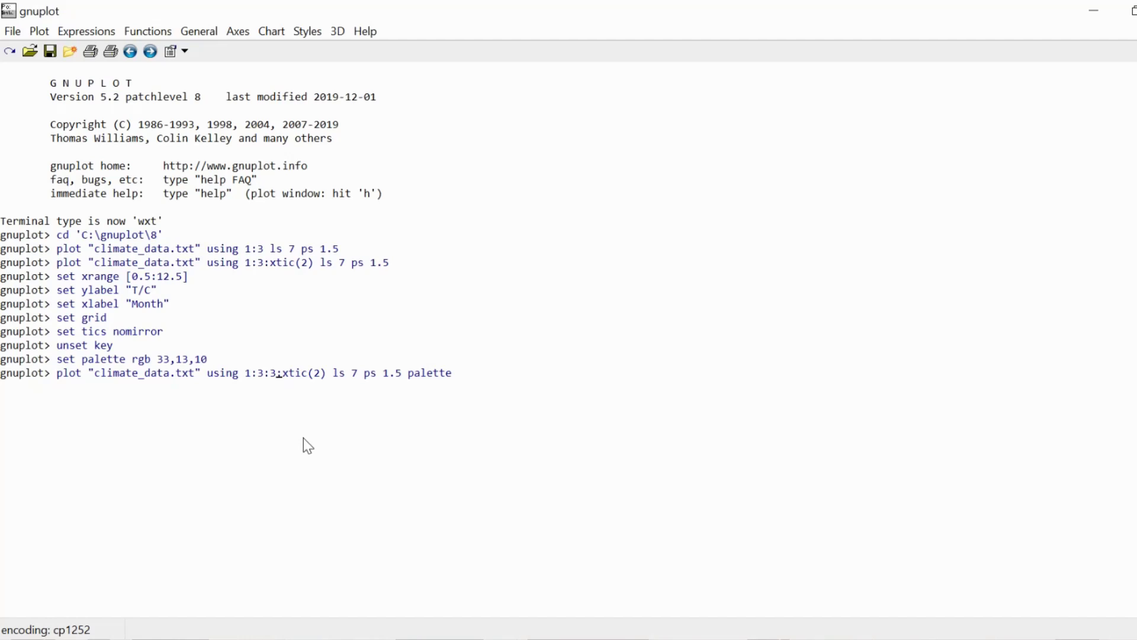
pyautogui.press('Return')
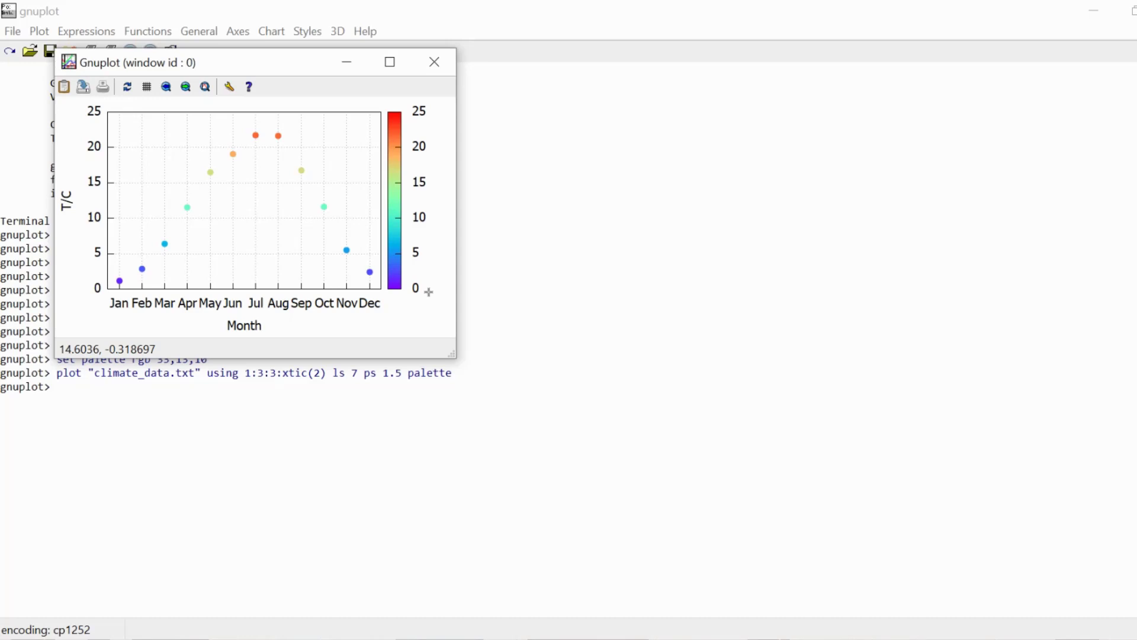
# Change the colour column from 3 to 4 (using 1:3:4) to colour dots by sunshine hours
pyautogui.click(435, 62)
pyautogui.click(222, 638)
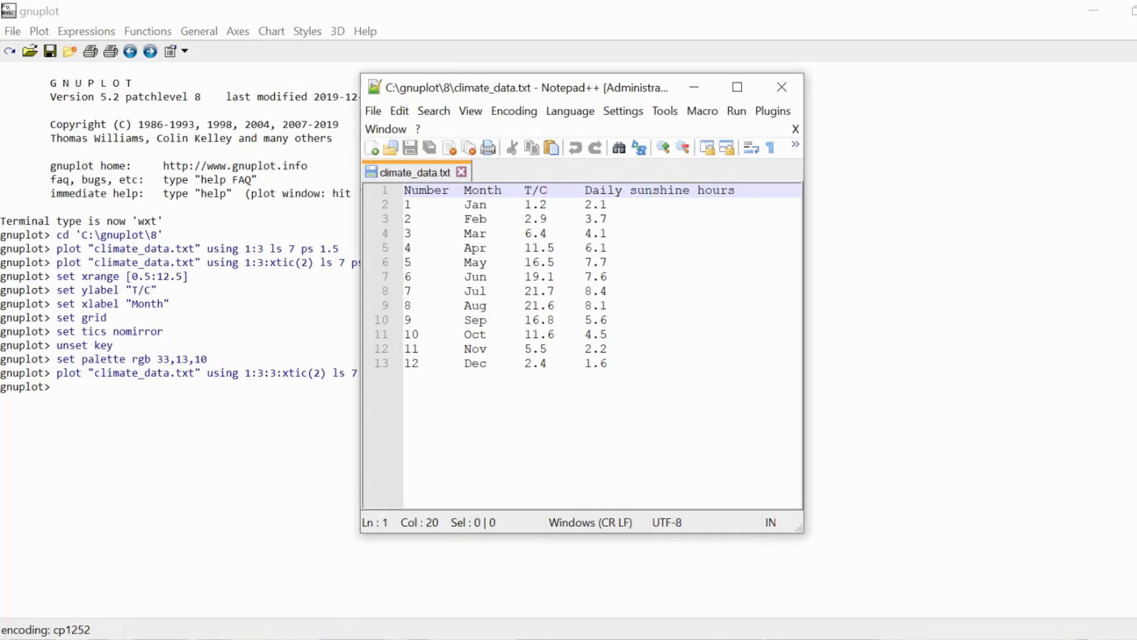
pyautogui.click(289, 405)
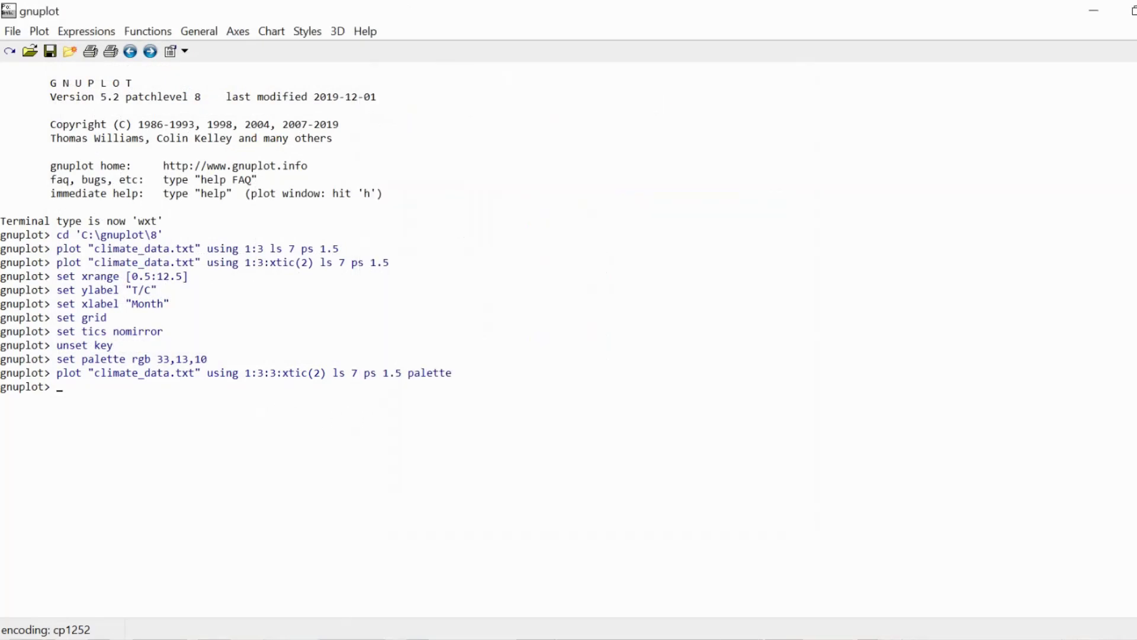
pyautogui.press('Up')
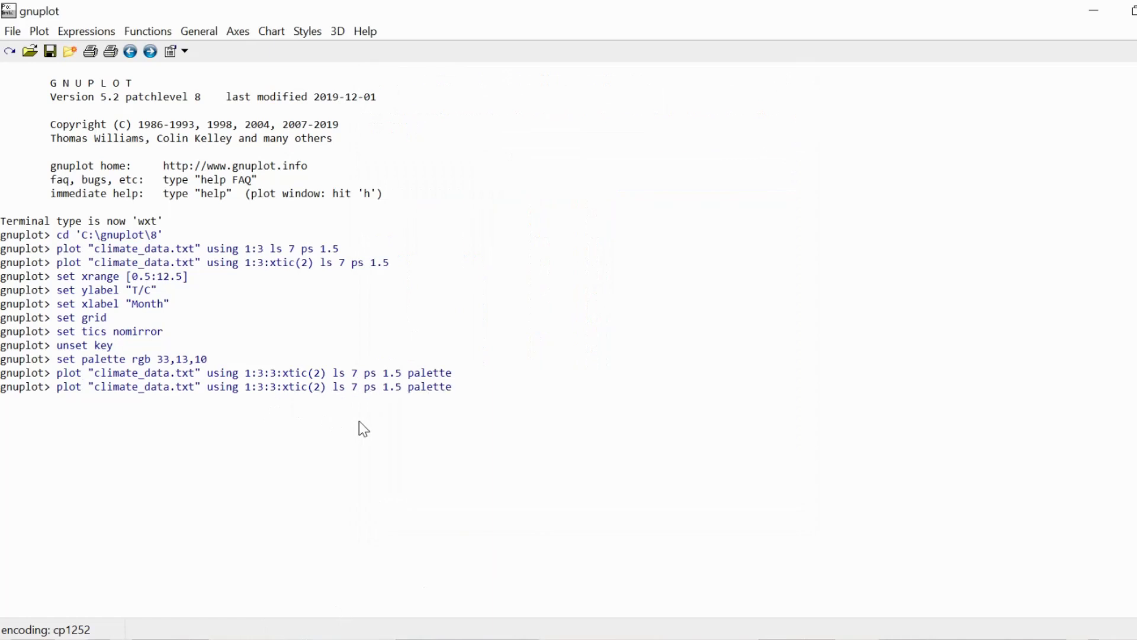
pyautogui.press('Left')
pyautogui.press('Left')
pyautogui.press('Left')
pyautogui.press('Left')
pyautogui.press('Left')
pyautogui.press('Left')
pyautogui.press('Left')
pyautogui.press('Left')
pyautogui.press('Left')
pyautogui.press('Left')
pyautogui.press('Left')
pyautogui.press('Left')
pyautogui.press('Left')
pyautogui.press('Left')
pyautogui.press('Left')
pyautogui.press('Left')
pyautogui.press('Left')
pyautogui.press('Left')
pyautogui.press('Left')
pyautogui.press('Left')
pyautogui.press('BackSpace')
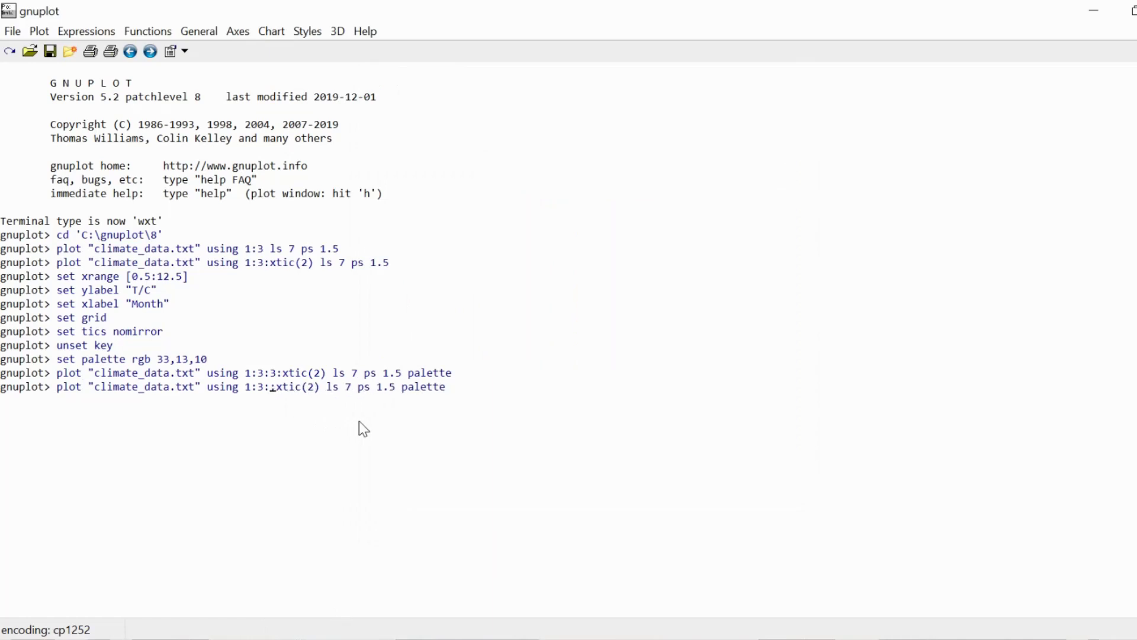
pyautogui.write('4:')
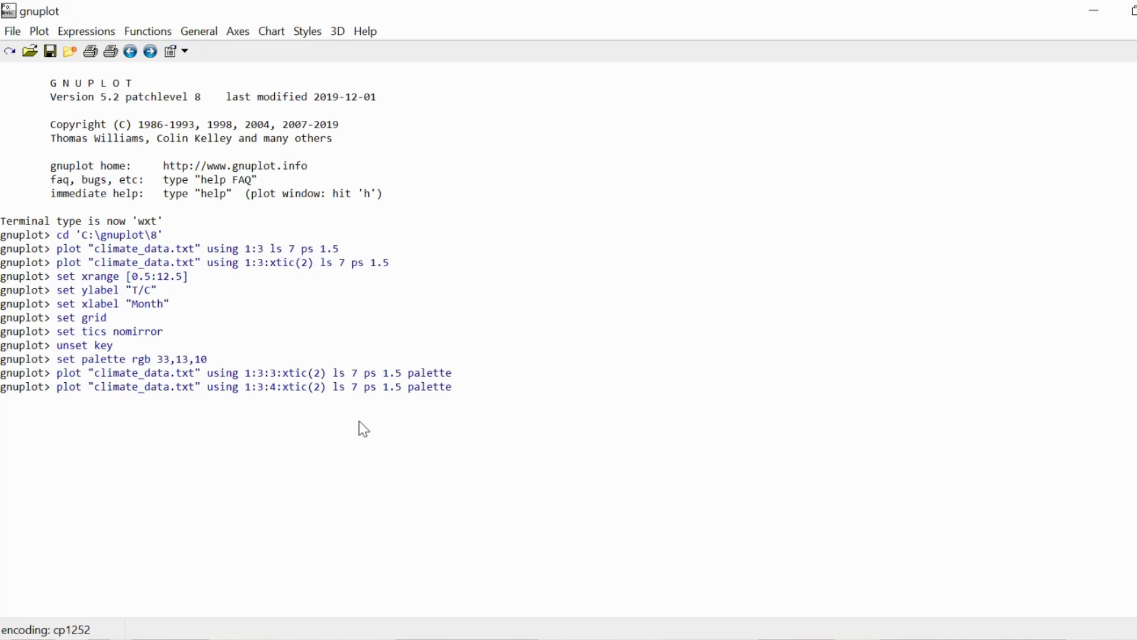
pyautogui.press('Return')
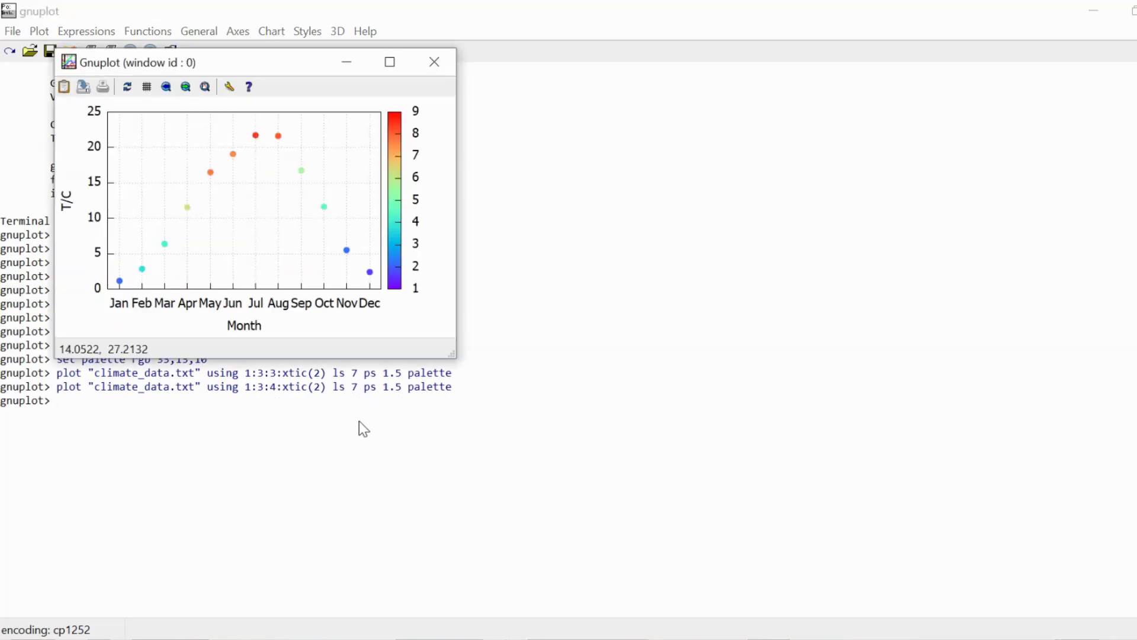